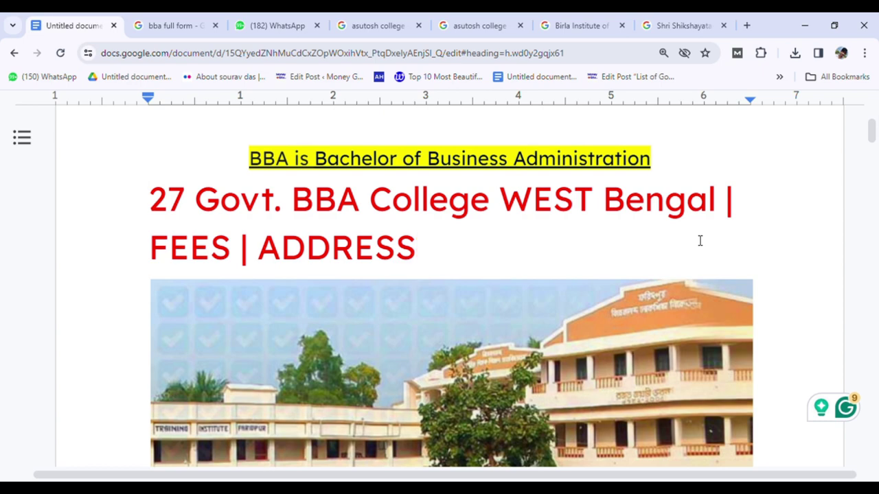
Review the college table's first row, highlighting the University of North Bengal's name and its address
scroll(680, 247, down, 5)
scroll(662, 255, down, 2)
scroll(661, 255, up, 3)
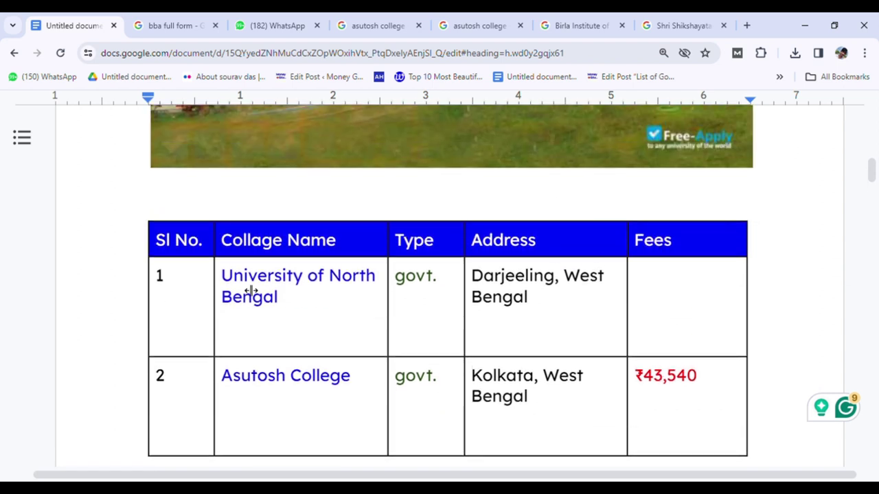
drag(222, 278, 320, 298)
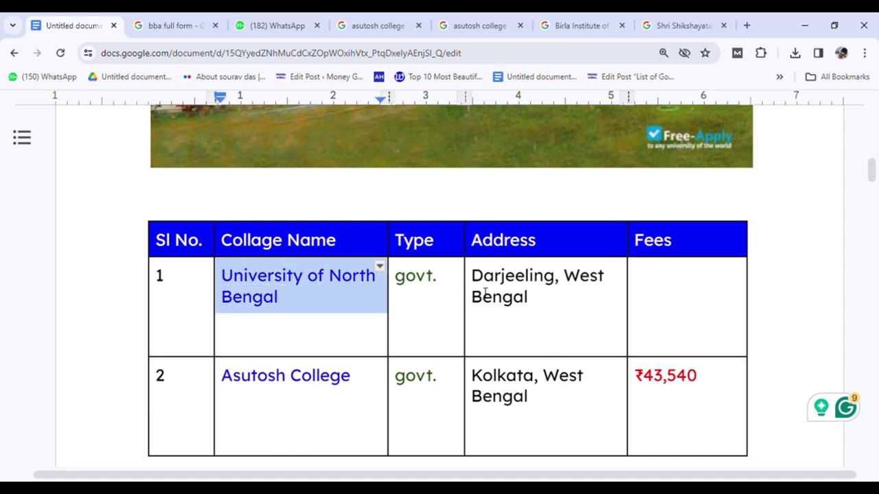
drag(474, 281, 589, 304)
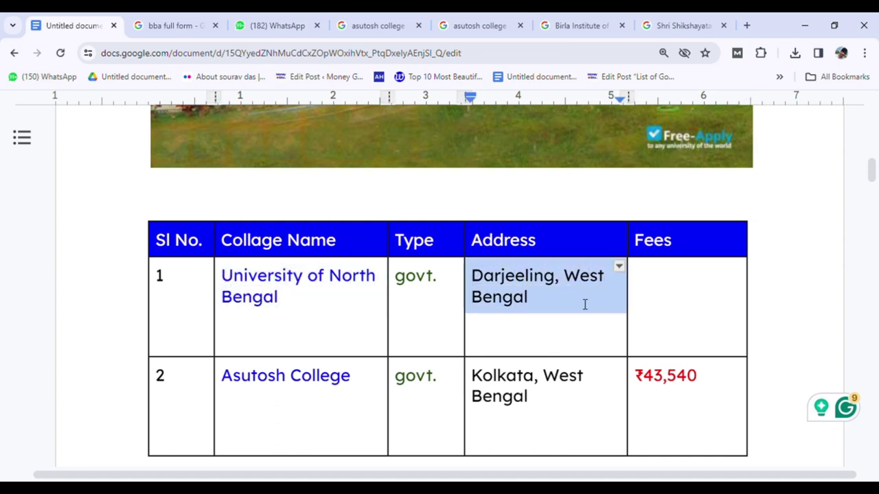
Review the Asutosh College row, highlighting the college name and its fee and checking the address
scroll(514, 345, down, 1)
drag(223, 316, 382, 318)
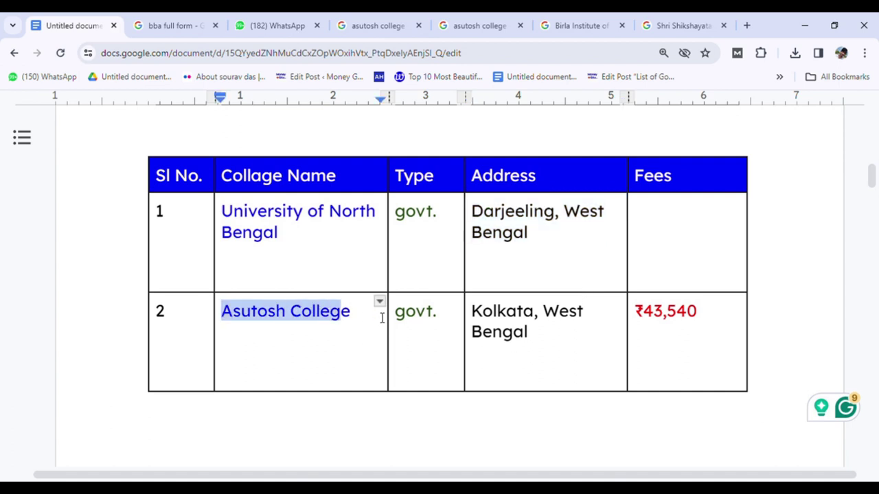
click(467, 322)
click(498, 320)
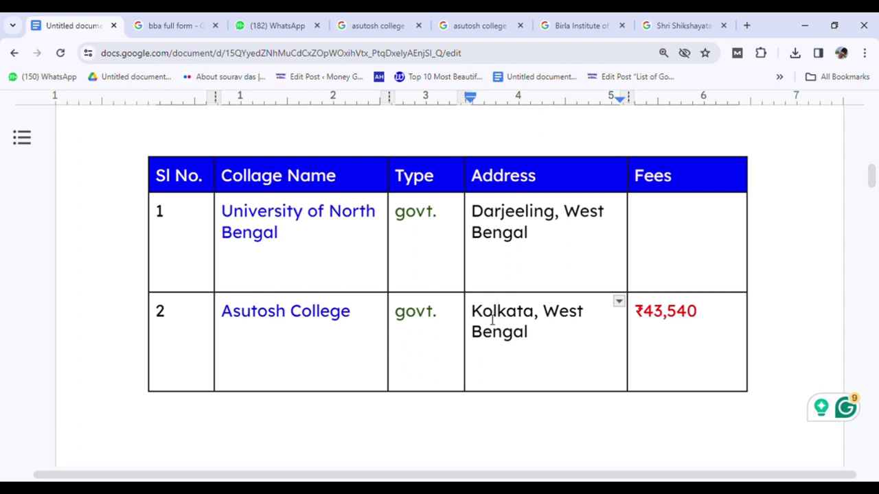
drag(643, 312, 706, 313)
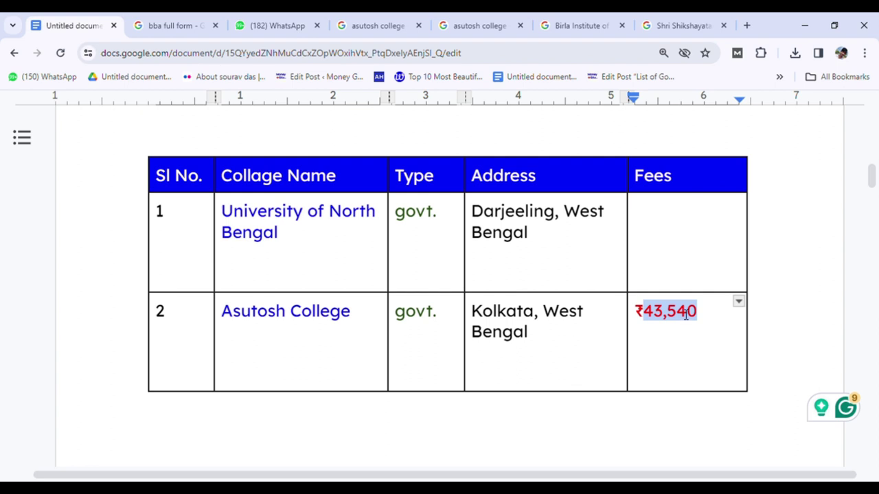
Review rows 3 and 4, highlighting the names and addresses of MAKAUT and BILAMS and the MAKAUT fee
scroll(632, 275, down, 5)
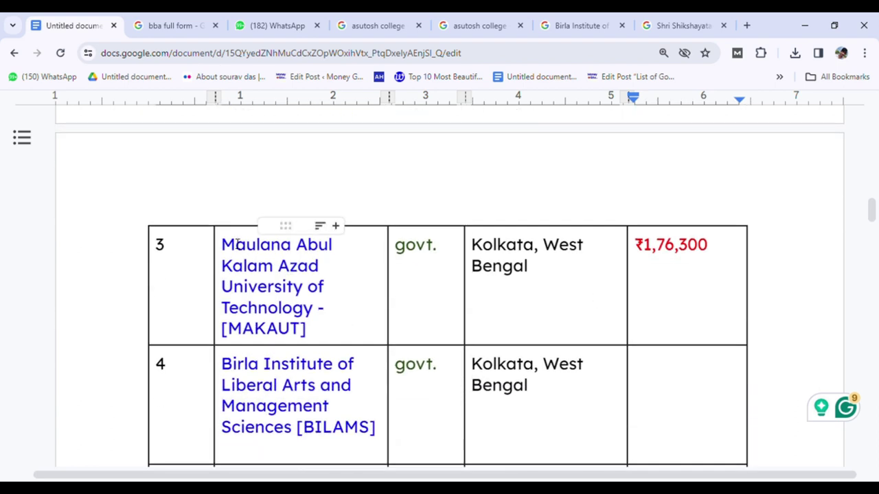
drag(230, 244, 320, 311)
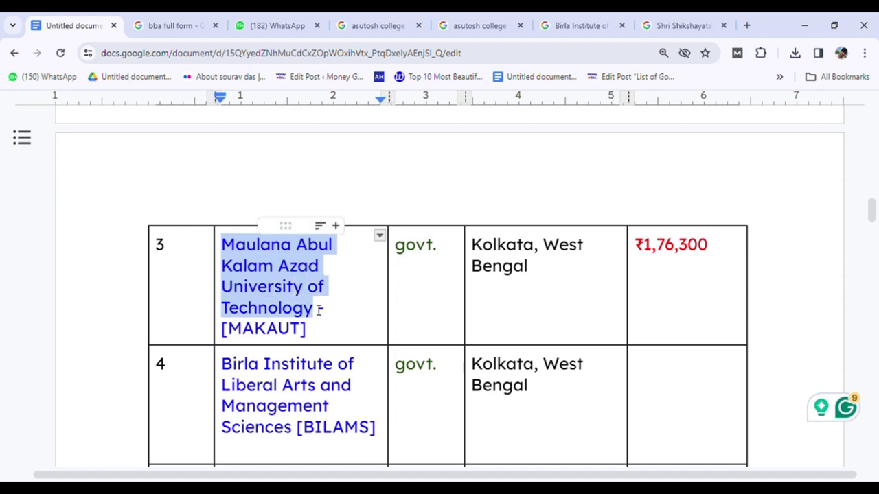
drag(482, 247, 638, 272)
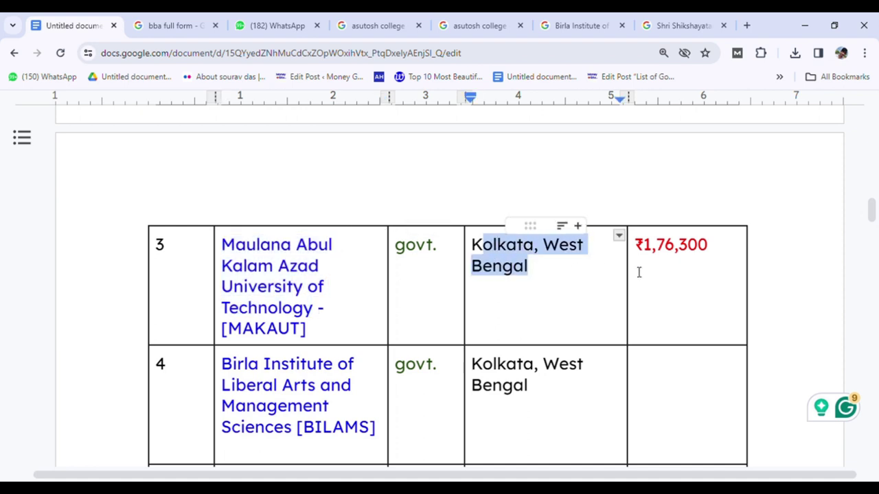
click(648, 250)
drag(649, 251, 706, 249)
scroll(694, 246, down, 2)
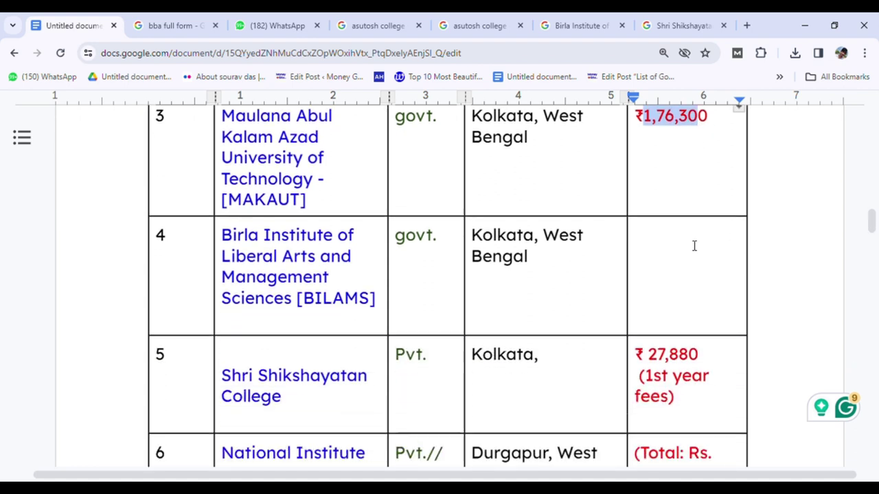
drag(221, 236, 330, 278)
drag(471, 235, 530, 266)
Review rows 5 and 6, highlighting name, address and fee details for Shri Shikshayatan College and National Institute of Management
scroll(396, 276, down, 2)
drag(231, 246, 283, 270)
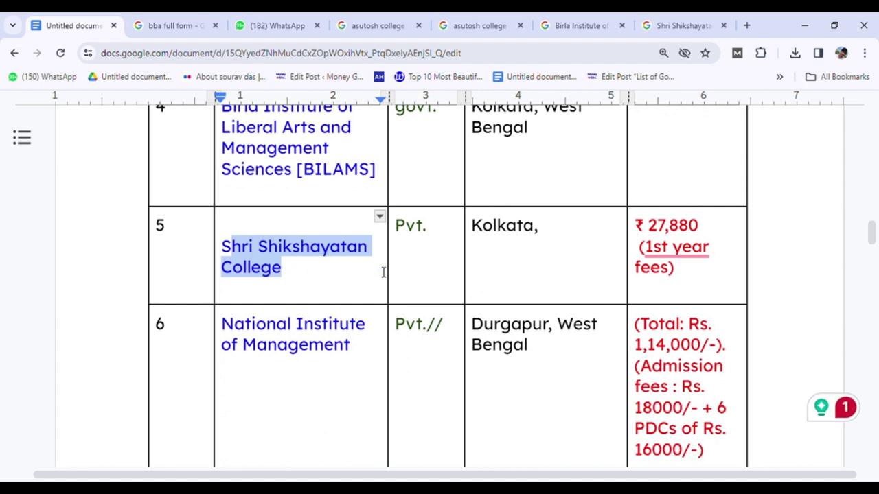
triple_click(505, 235)
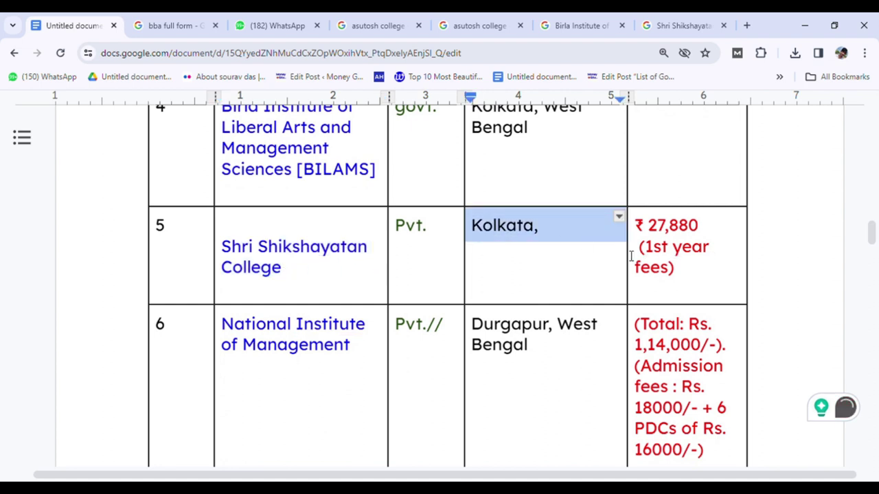
drag(687, 275, 654, 263)
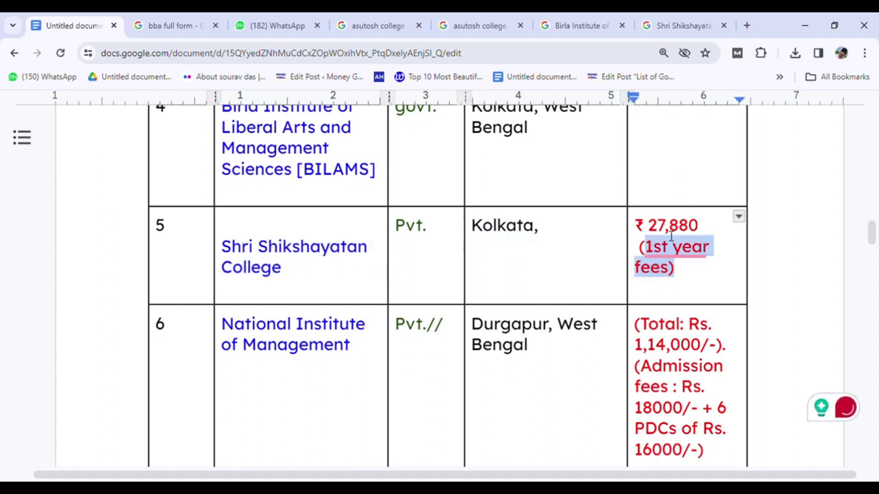
scroll(508, 258, down, 2)
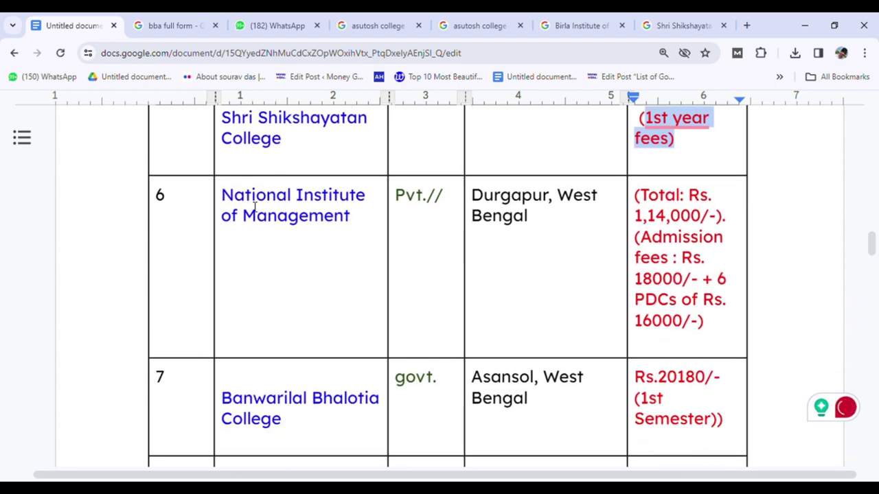
drag(222, 200, 365, 224)
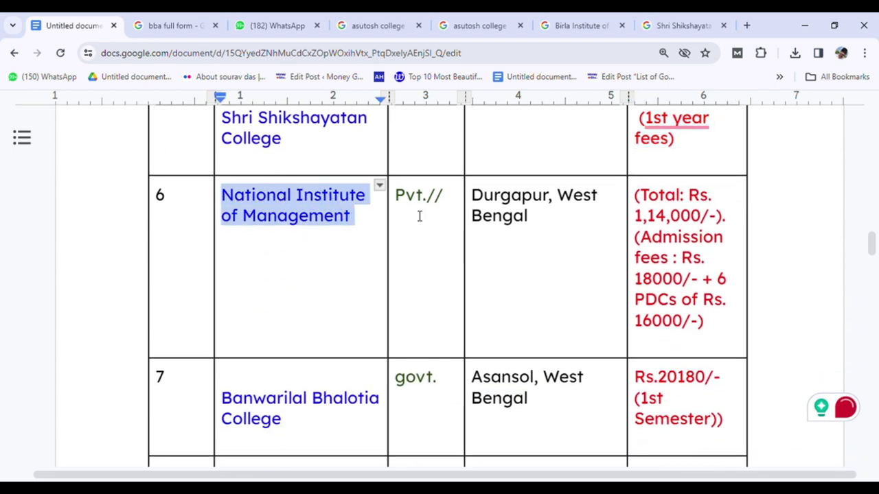
drag(481, 201, 541, 233)
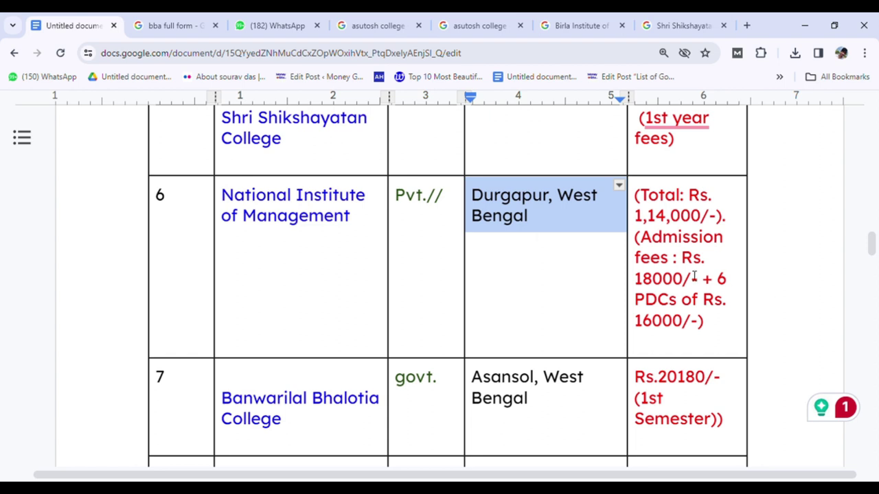
drag(640, 237, 726, 303)
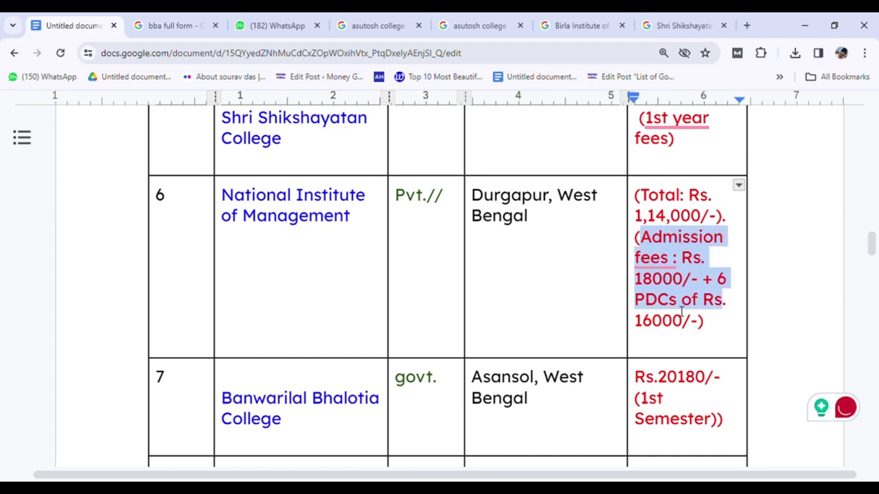
Review rows 7 and 8, highlighting name, address and fee details for Banwarilal Bhalotia College and Burdwan Raj College
scroll(680, 288, down, 3)
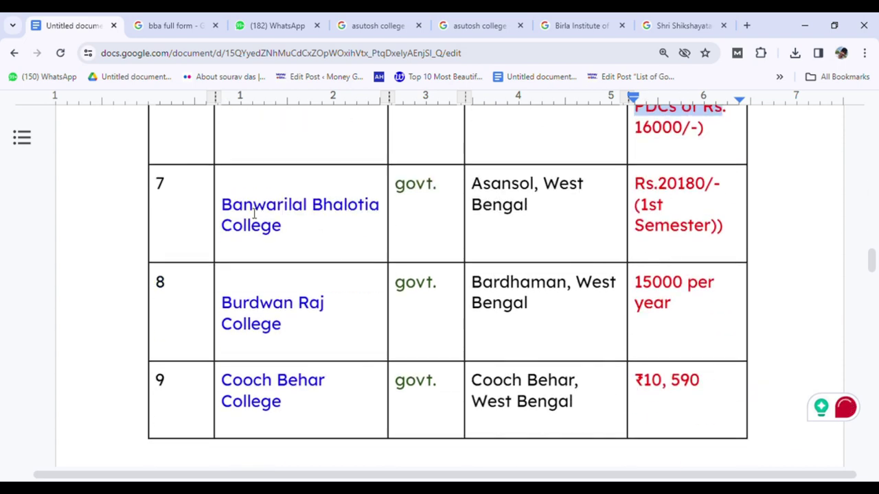
drag(232, 213, 378, 227)
drag(483, 186, 551, 214)
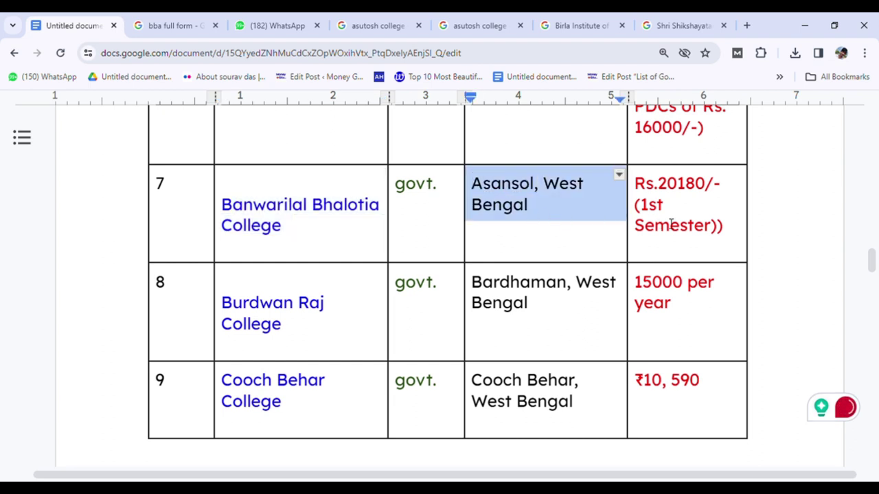
drag(730, 227, 652, 209)
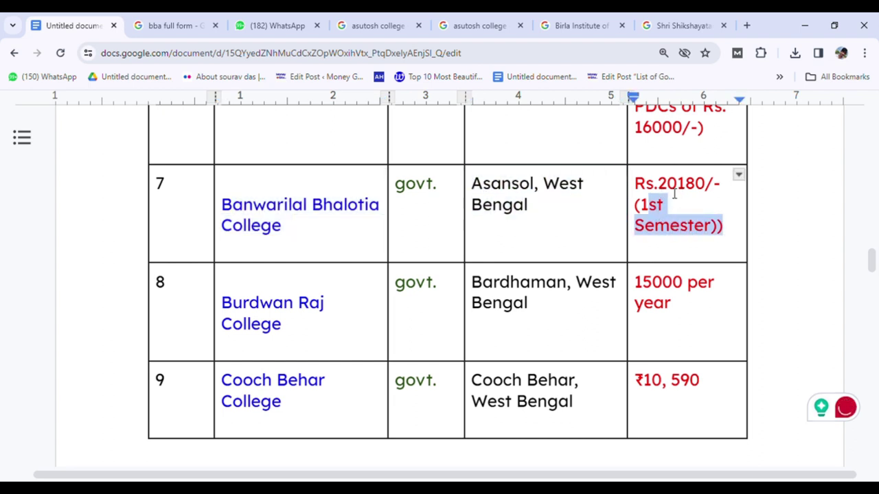
scroll(430, 238, down, 3)
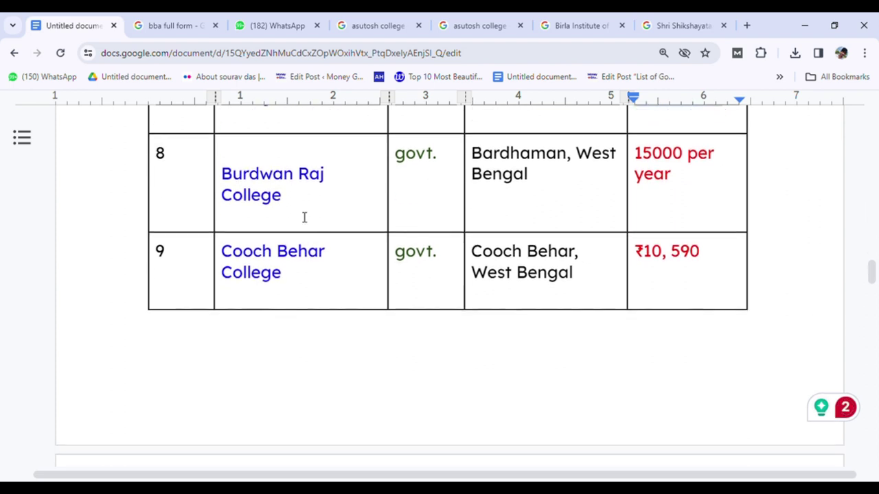
drag(228, 186, 326, 199)
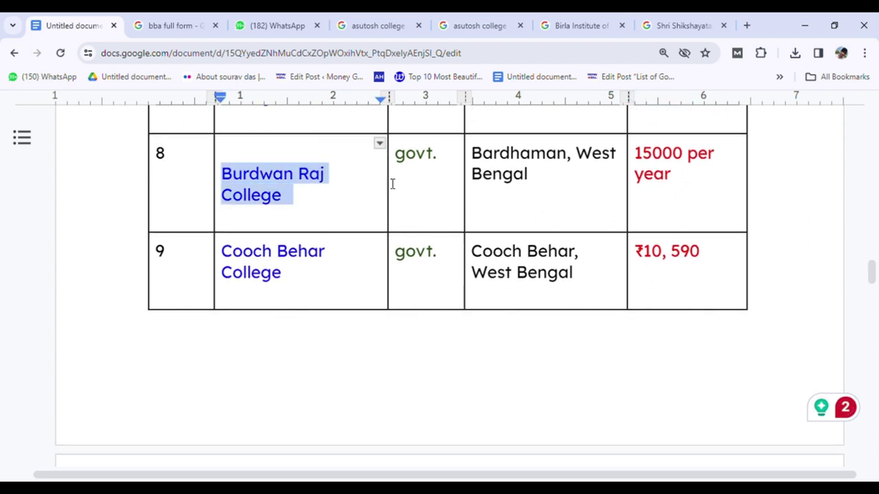
drag(483, 159, 537, 178)
drag(684, 176, 672, 158)
Review rows 9 to 11, highlighting the college names, the Cooch Behar College address, and the fees listed in rows 9 and 11
scroll(355, 188, down, 2)
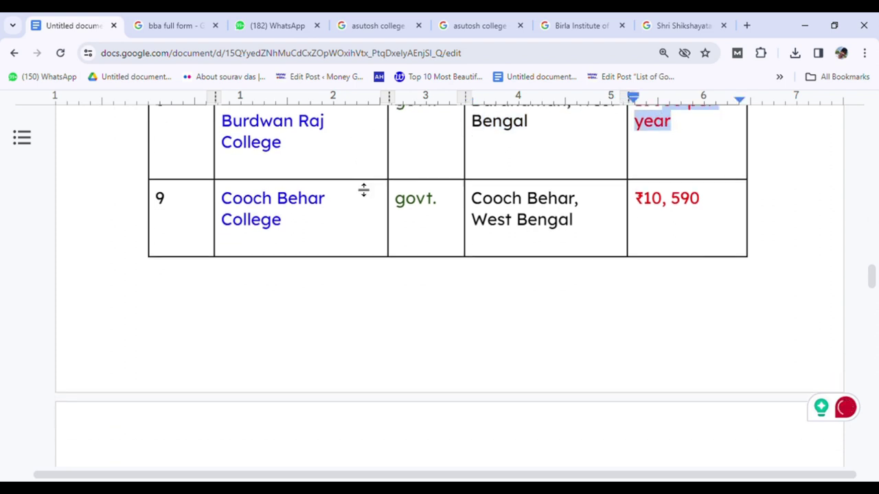
drag(225, 193, 300, 208)
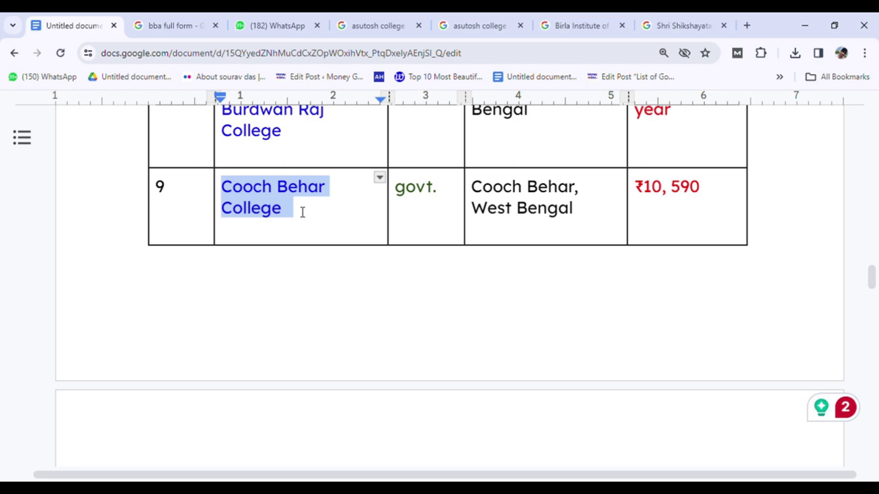
drag(474, 192, 574, 216)
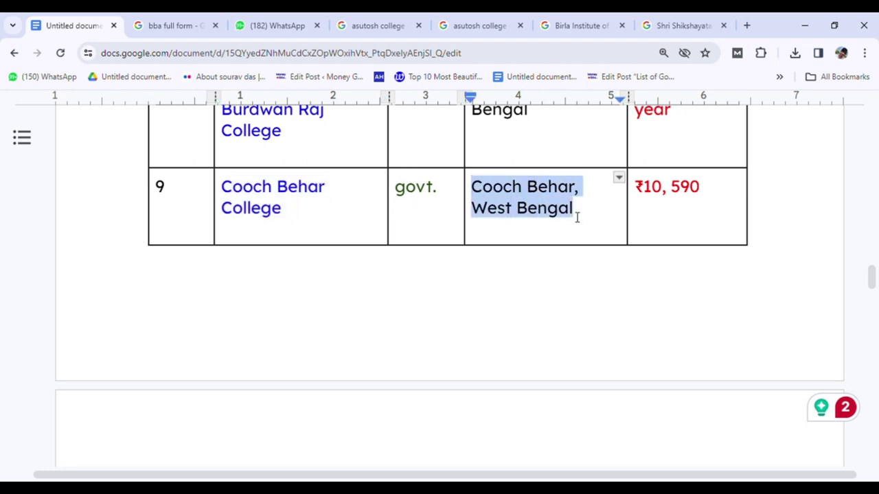
drag(643, 191, 699, 195)
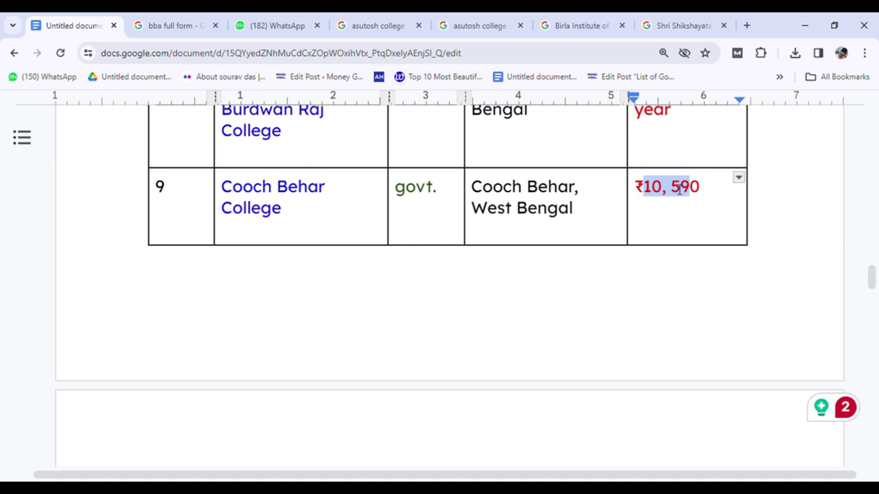
scroll(680, 190, down, 5)
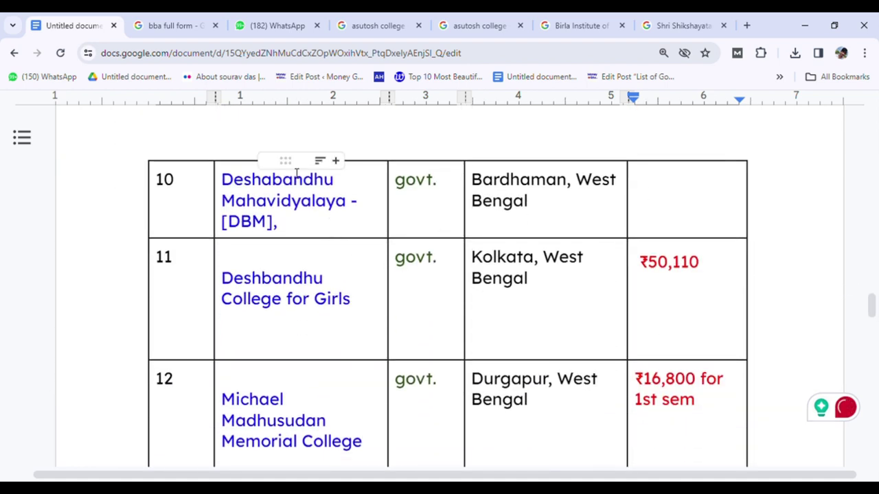
drag(221, 180, 345, 200)
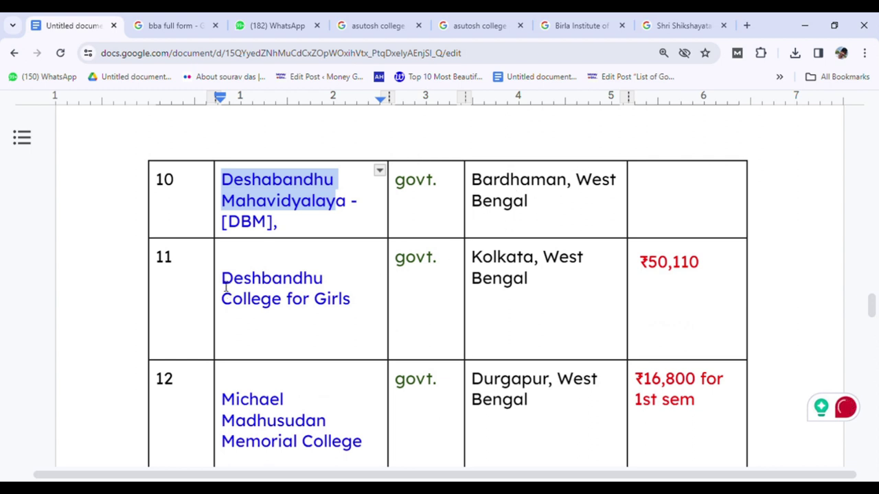
drag(221, 279, 338, 306)
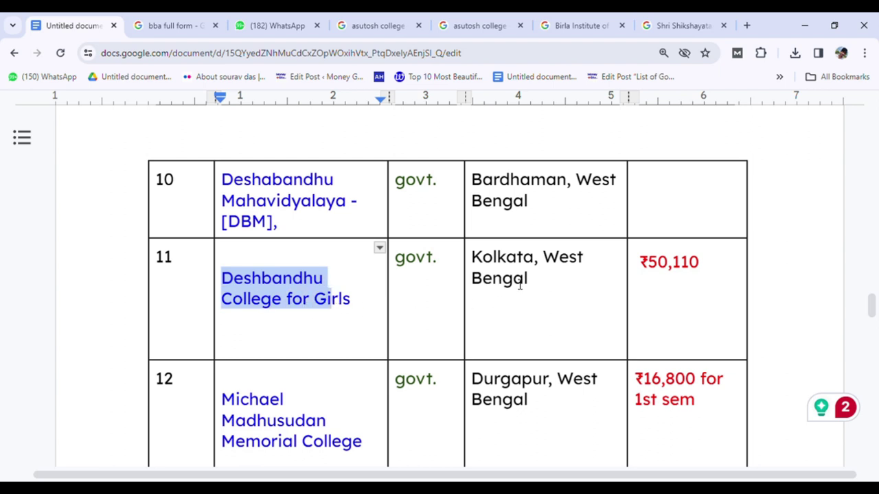
drag(719, 275, 656, 271)
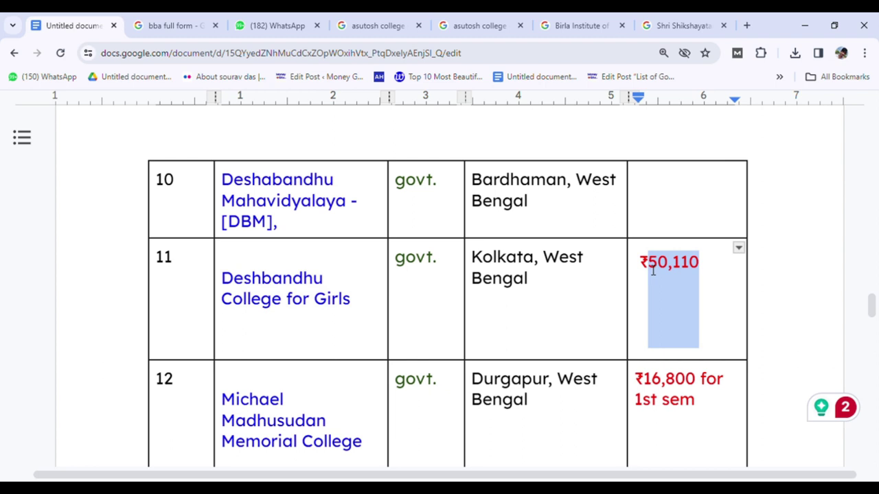
Review rows 12 and 13, highlighting the name, address and fee of Michael Madhusudan Memorial College and Tarakeswar Degree College
scroll(300, 303, down, 2)
drag(230, 276, 362, 314)
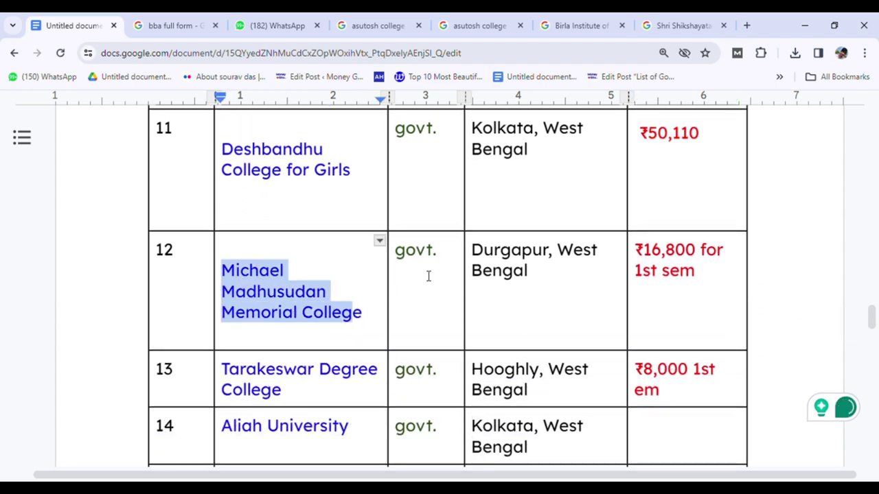
drag(484, 252, 542, 300)
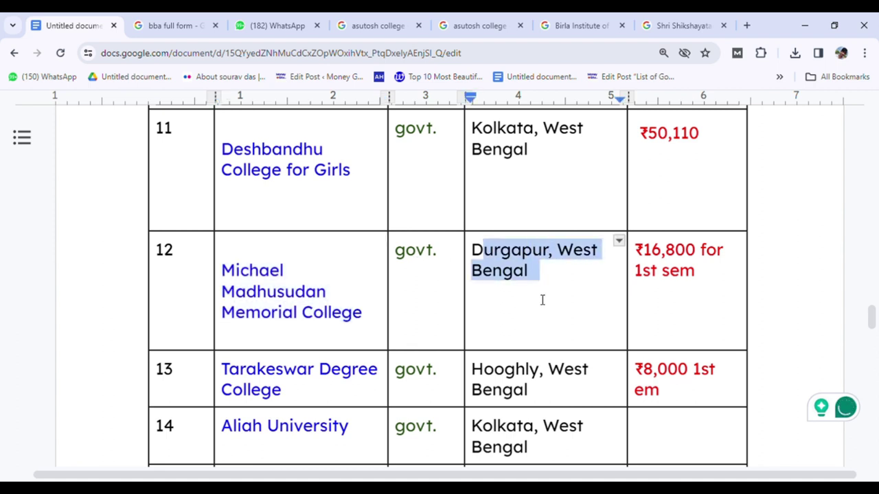
drag(714, 280, 649, 259)
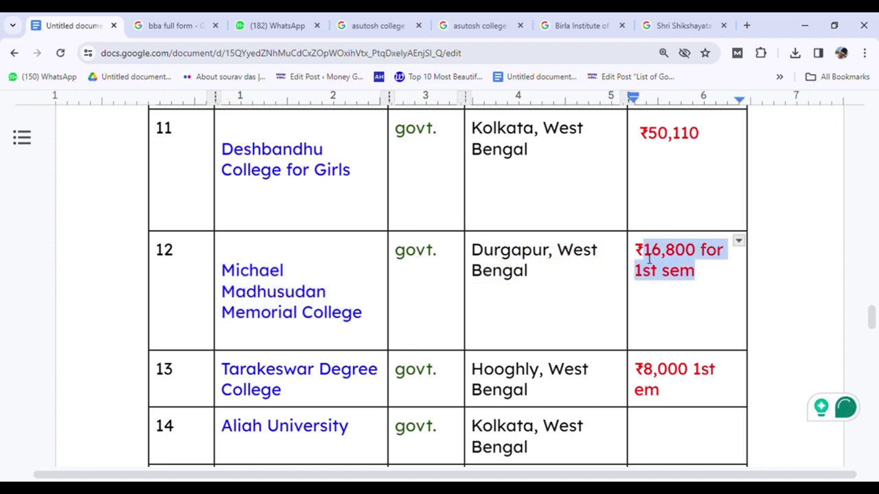
scroll(342, 286, down, 1)
scroll(341, 285, down, 3)
drag(221, 241, 313, 260)
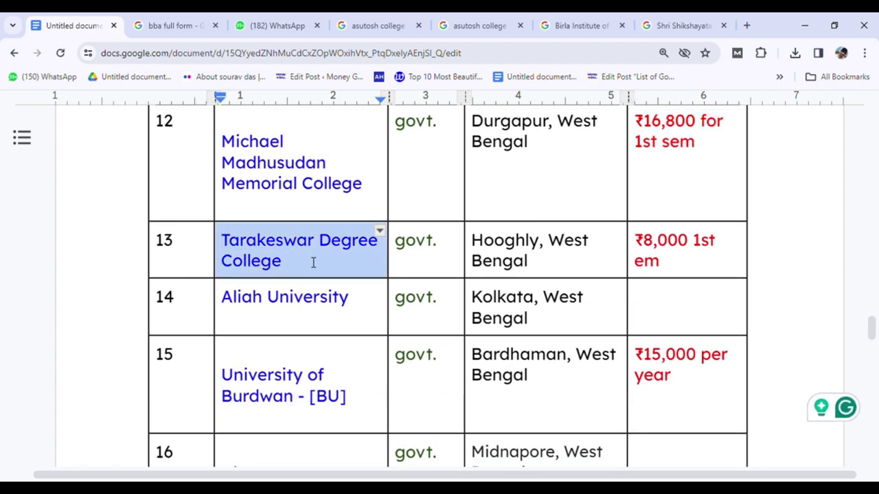
drag(472, 242, 533, 264)
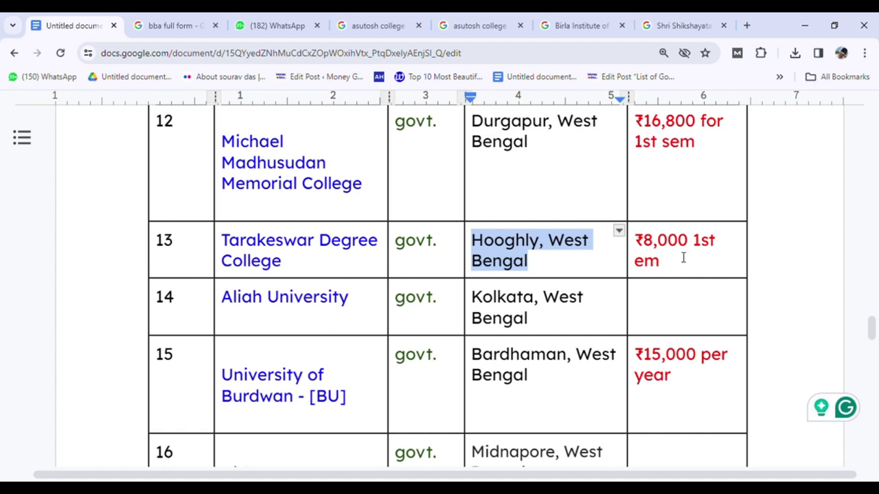
drag(644, 246, 699, 253)
Review rows 14 and 15, highlighting the names and addresses of Aliah University and University of Burdwan and the Burdwan fee
scroll(257, 289, down, 2)
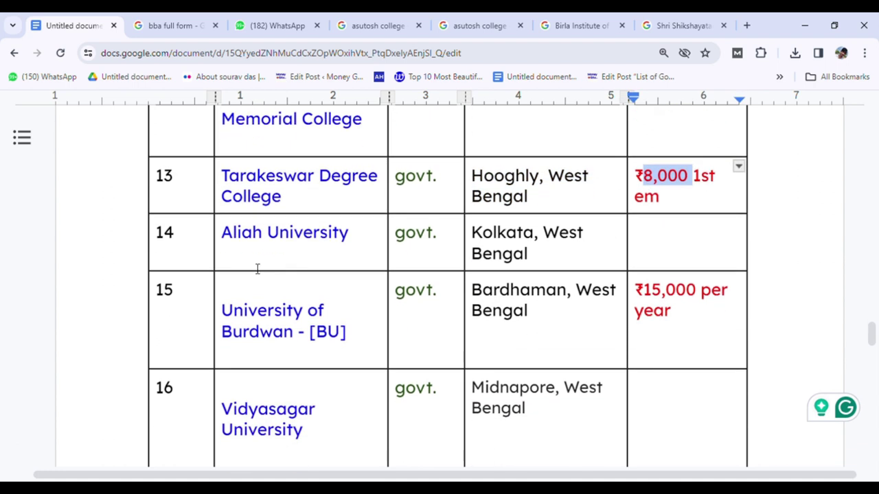
drag(228, 239, 349, 240)
drag(473, 239, 559, 258)
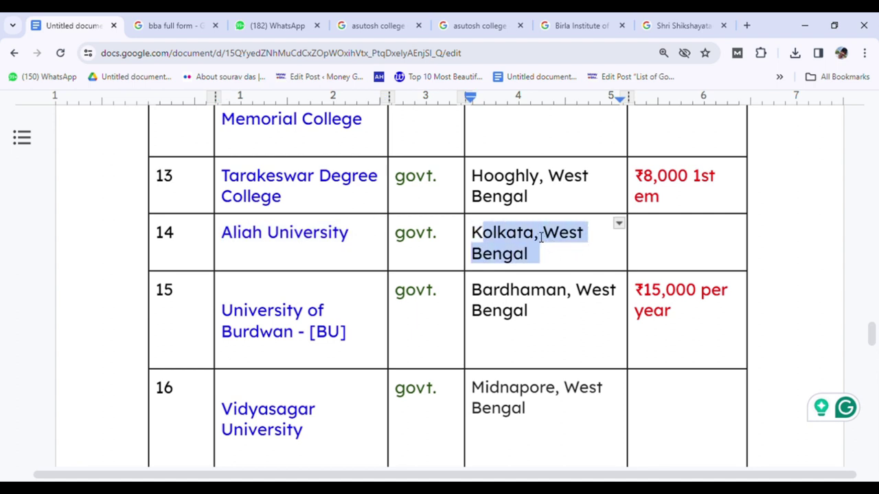
scroll(529, 240, down, 2)
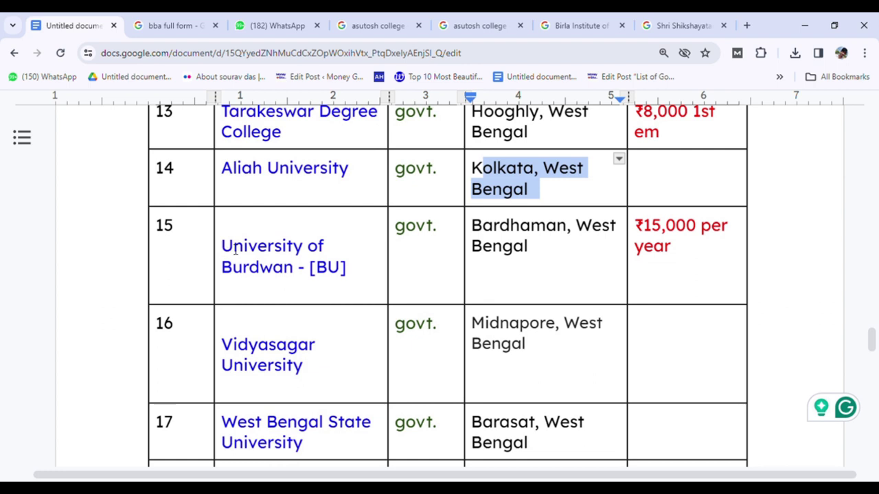
drag(235, 251, 322, 268)
drag(483, 230, 572, 251)
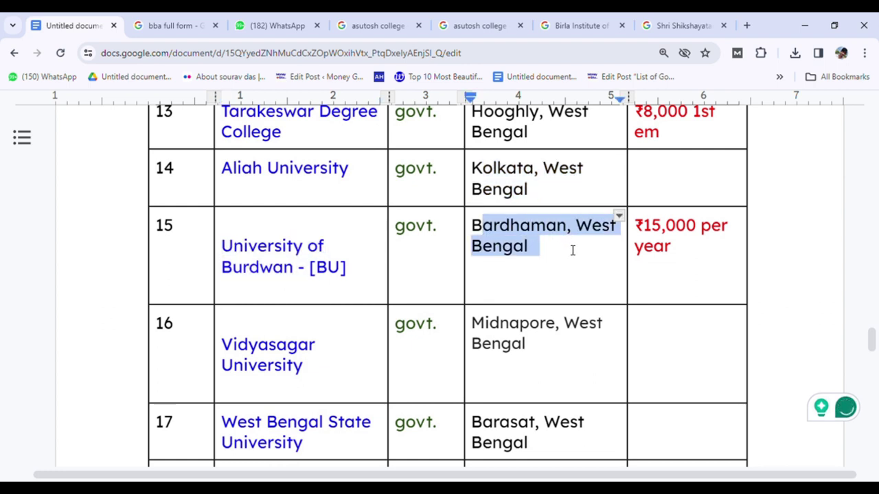
drag(670, 247, 647, 237)
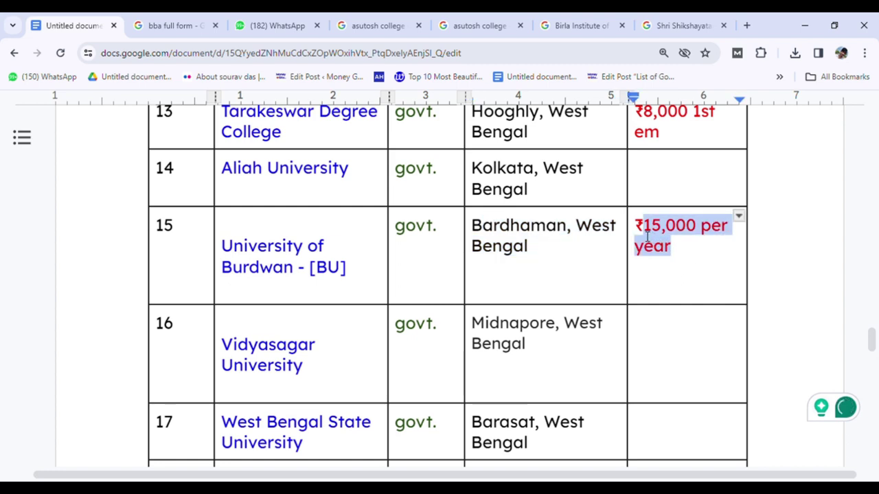
Review rows 16 to 18, highlighting the names and addresses of Vidyasagar University and Raiganj University
scroll(302, 259, down, 2)
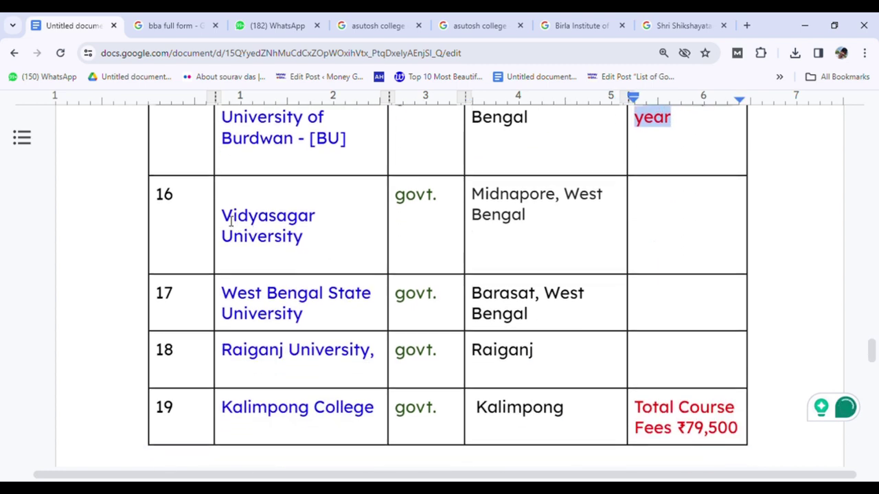
drag(230, 220, 330, 252)
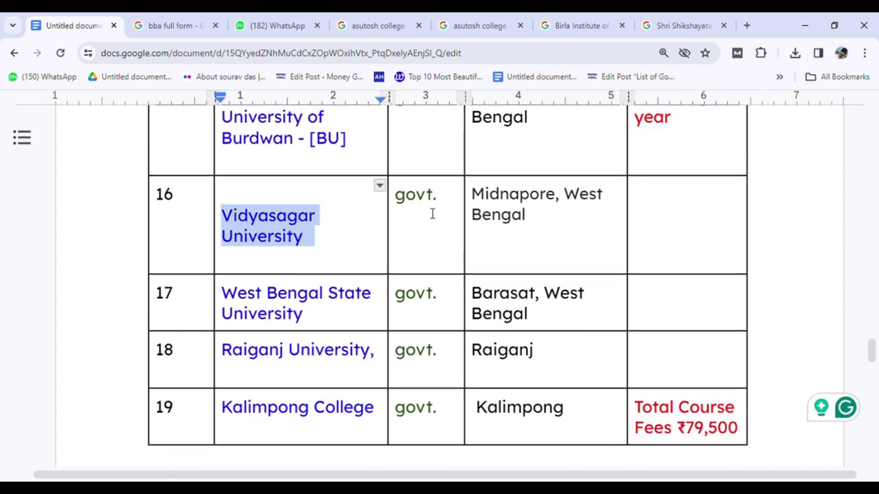
drag(485, 195, 540, 231)
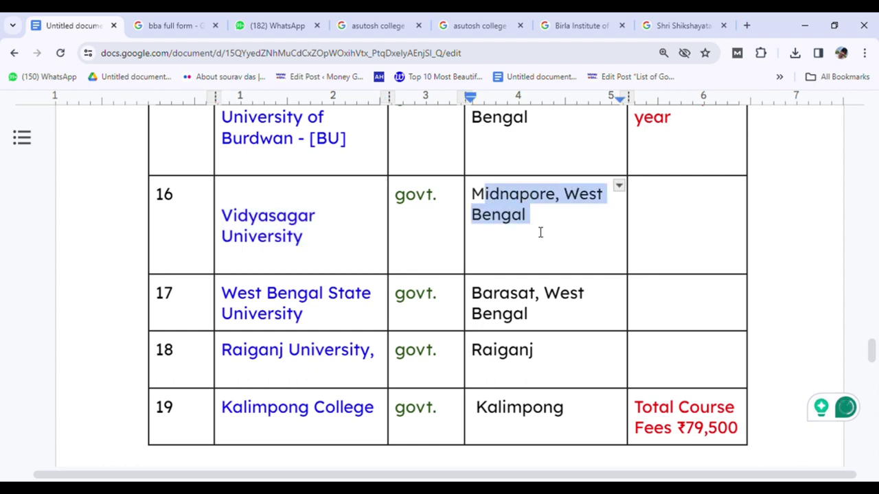
scroll(513, 225, down, 2)
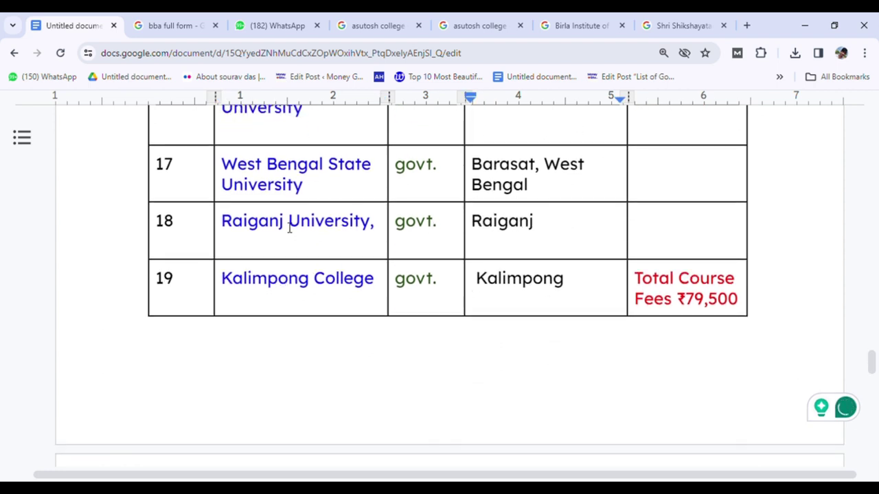
drag(158, 227, 354, 227)
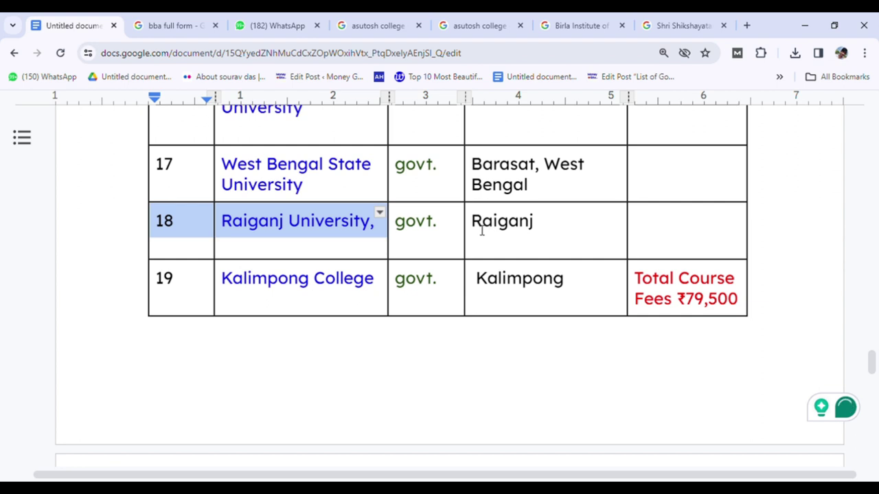
drag(474, 226, 571, 227)
Review row 19, highlighting the name, address and total course fee of Kalimpong College
scroll(788, 300, down, 1)
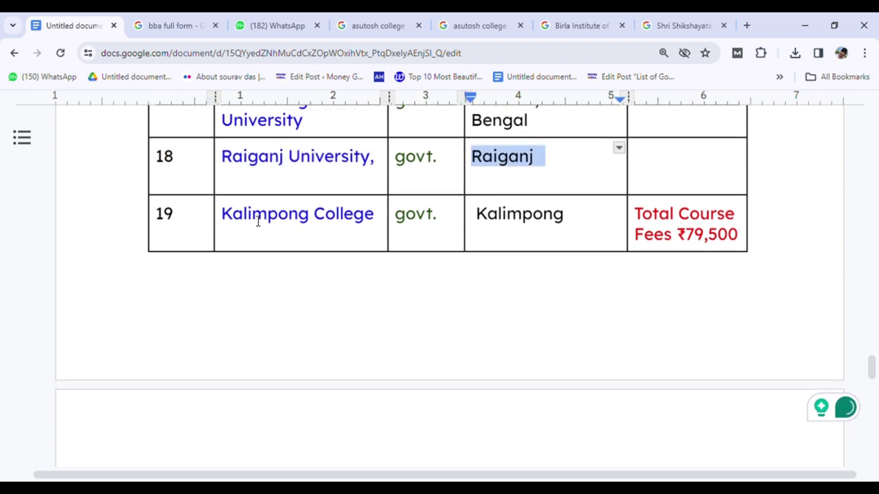
drag(224, 214, 376, 216)
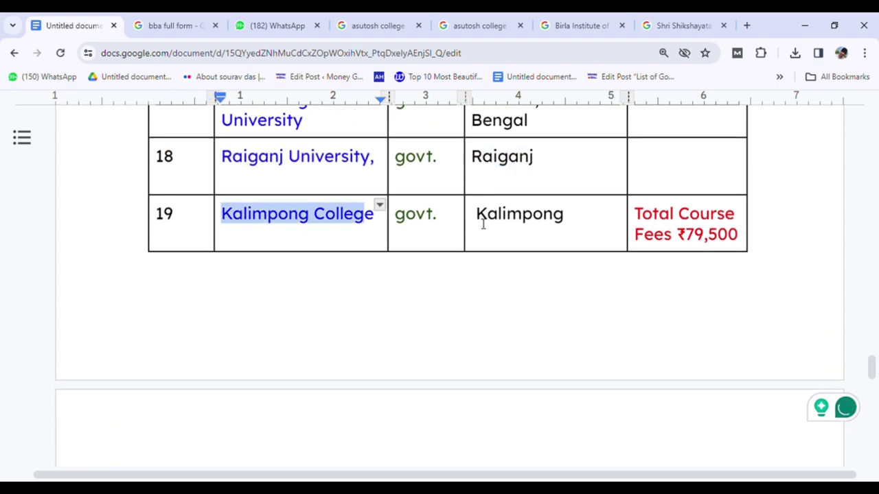
drag(481, 221, 568, 224)
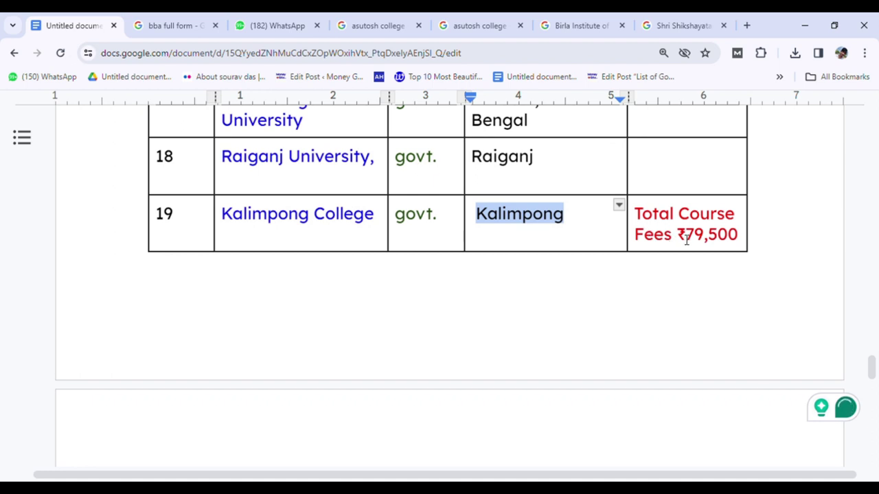
drag(678, 236, 746, 241)
Review rows 20 and 21, highlighting the names Kazi Nazrul University and Netaji Mahavidyalaya and the address in row 21
scroll(664, 216, down, 4)
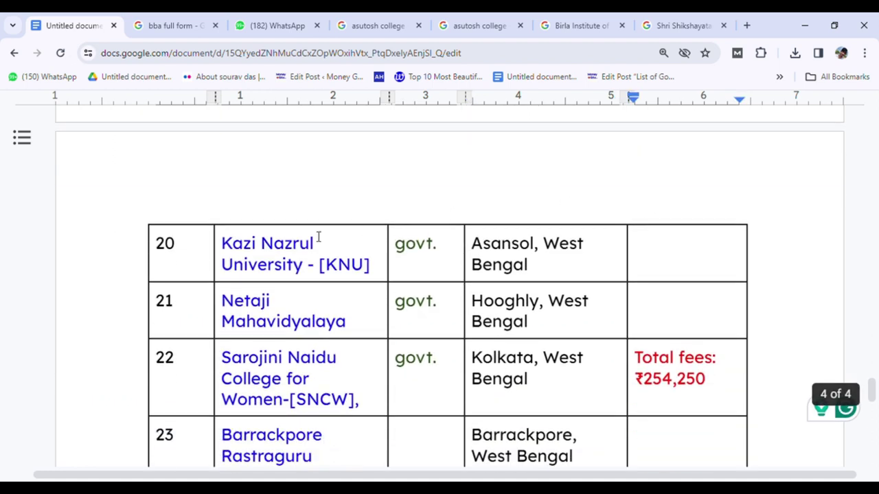
scroll(318, 237, down, 2)
drag(222, 184, 315, 205)
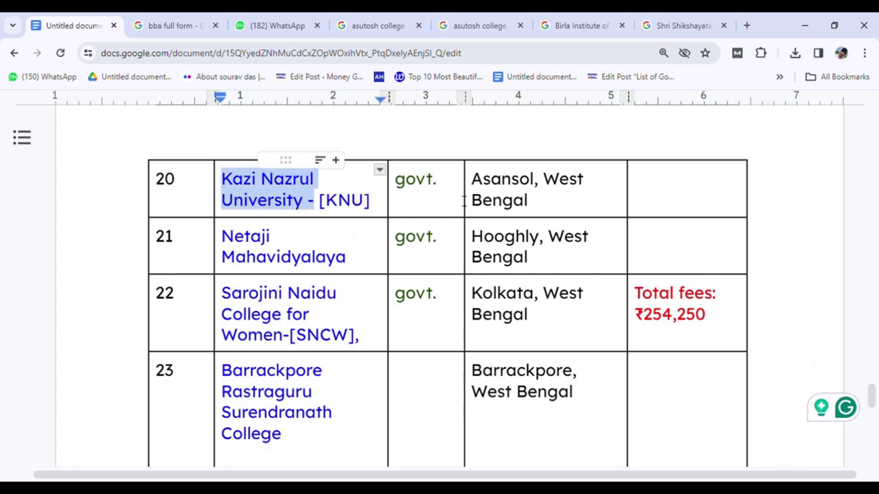
scroll(543, 192, down, 2)
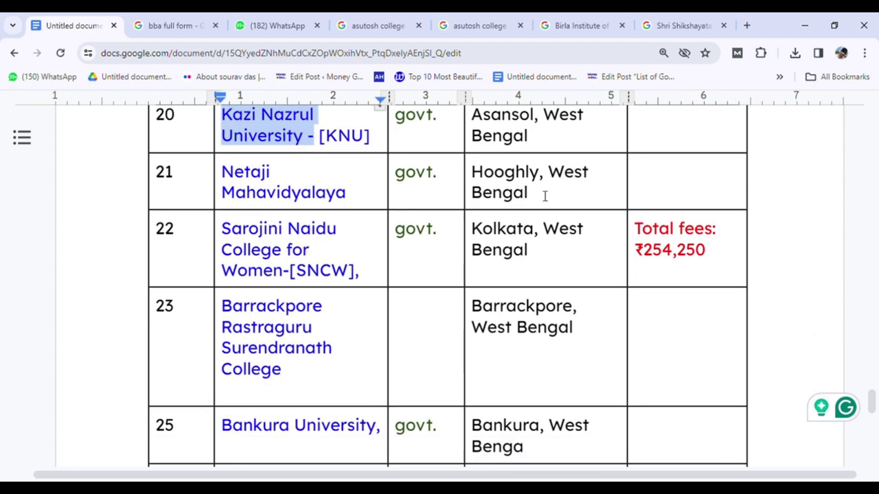
click(222, 176)
drag(250, 177, 355, 193)
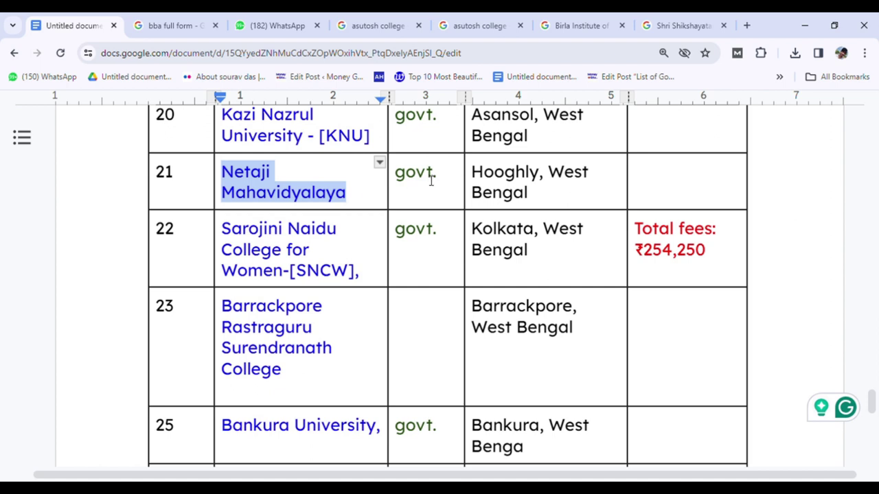
click(480, 180)
drag(481, 180, 539, 199)
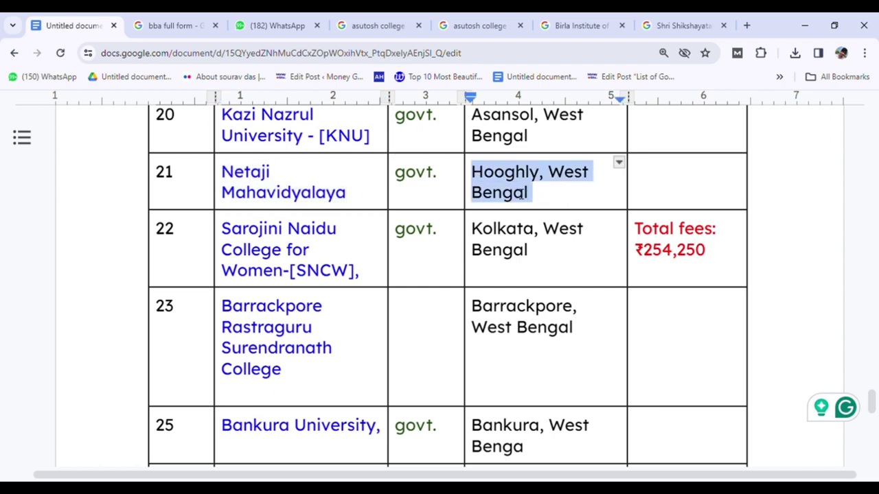
Review rows 22 and 23, highlighting the Sarojini Naidu College for Women name and fee, and the Barrackpore college's name and address
click(217, 238)
drag(244, 233, 337, 260)
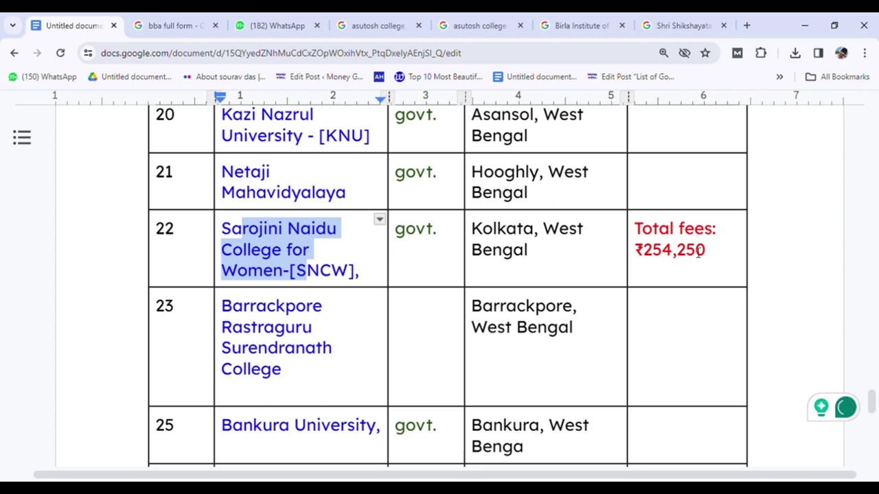
drag(716, 254, 652, 251)
scroll(356, 252, down, 1)
scroll(357, 252, down, 2)
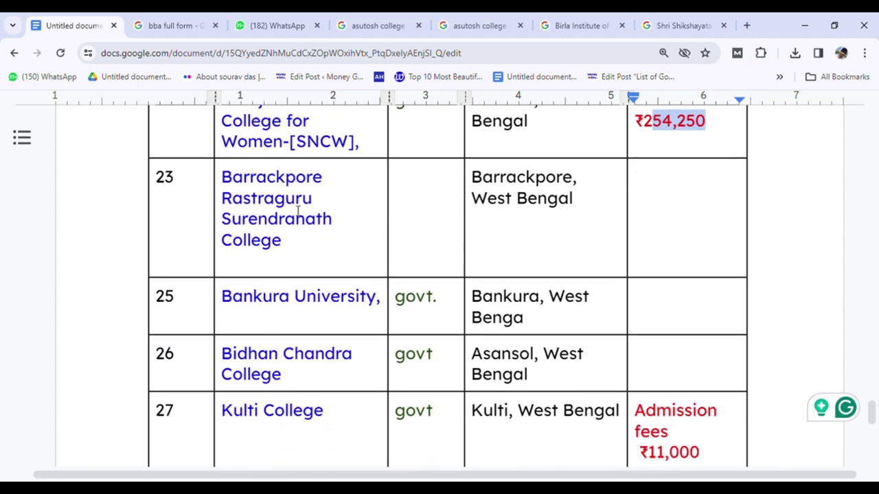
click(223, 179)
drag(257, 184, 298, 241)
drag(471, 179, 469, 199)
Review rows 25 and 26, highlighting the names Bankura University and Bidhan Chandra College and the latter's address
scroll(298, 190, down, 3)
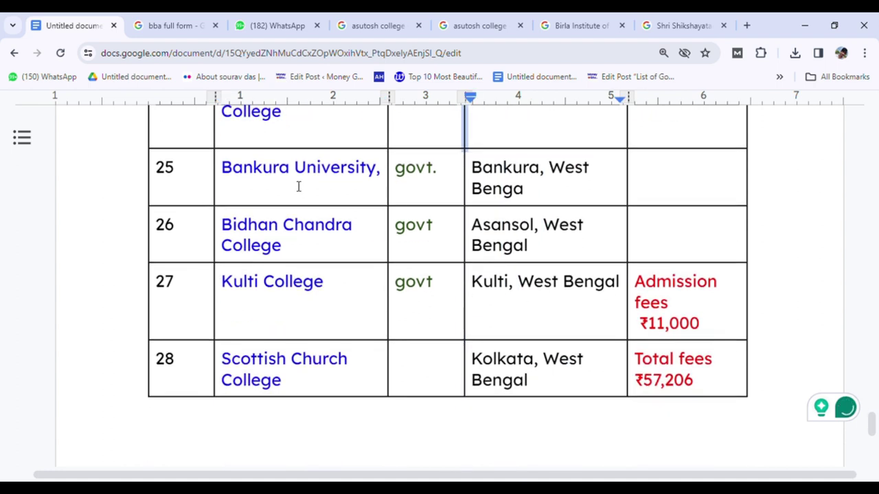
drag(223, 169, 343, 179)
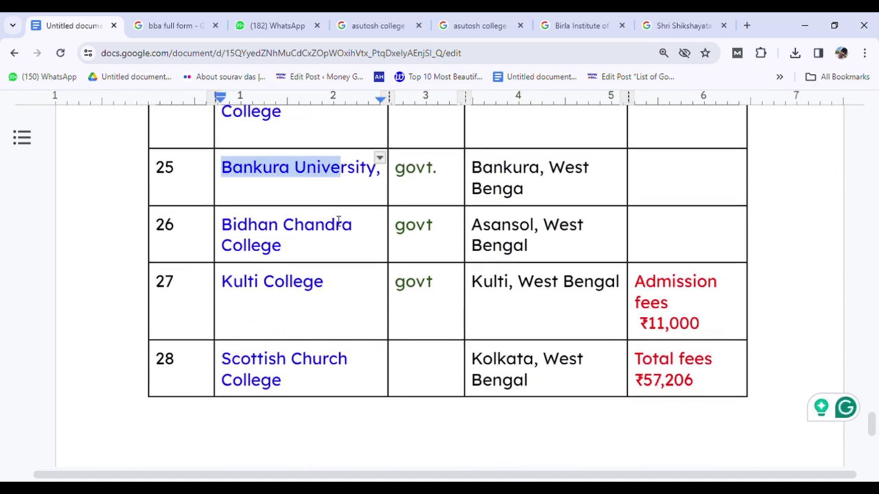
drag(227, 230, 384, 251)
drag(545, 244, 472, 227)
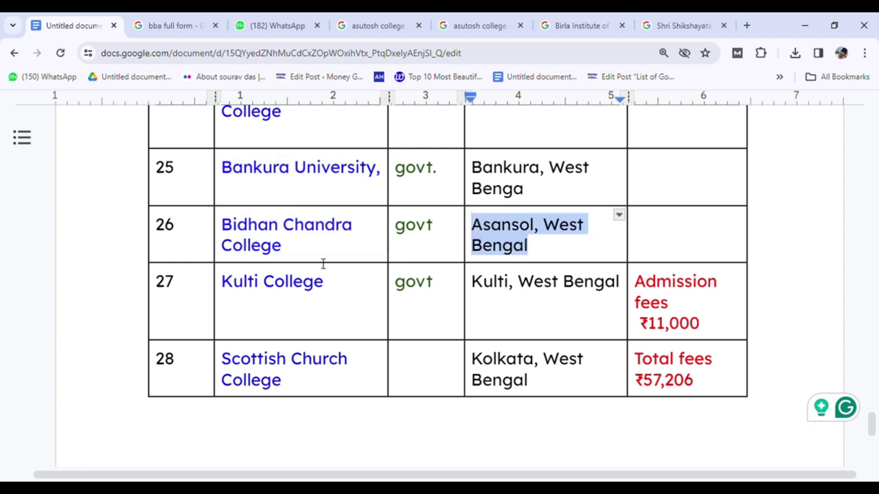
Review rows 27 and 28, highlighting the name, address and fee of Kulti College and the name and fee of Scottish Church College
drag(222, 289, 328, 290)
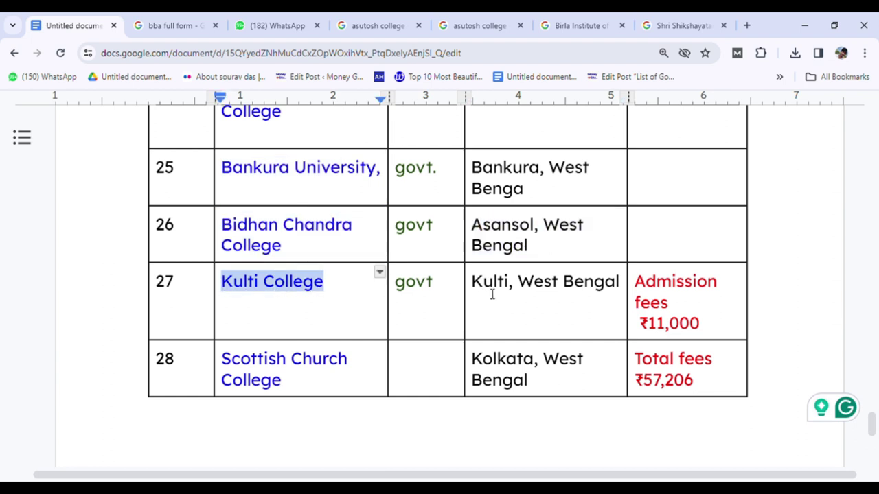
drag(473, 285, 581, 296)
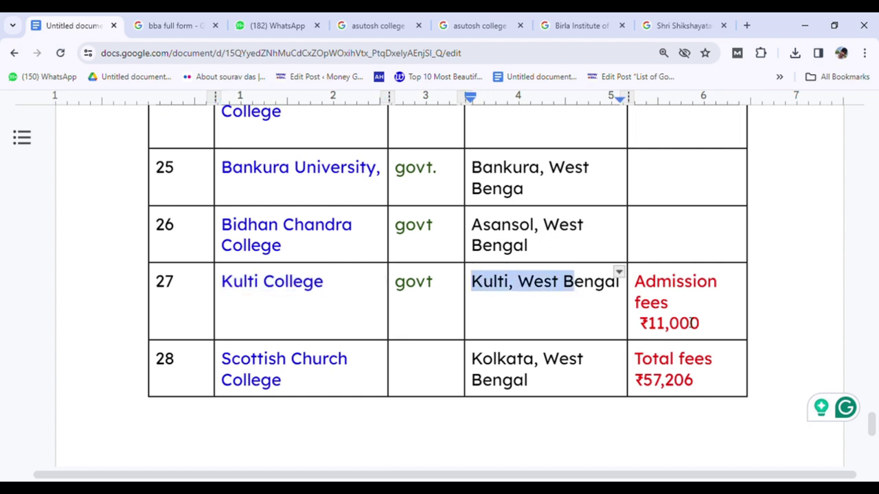
drag(701, 326, 640, 326)
scroll(527, 245, down, 2)
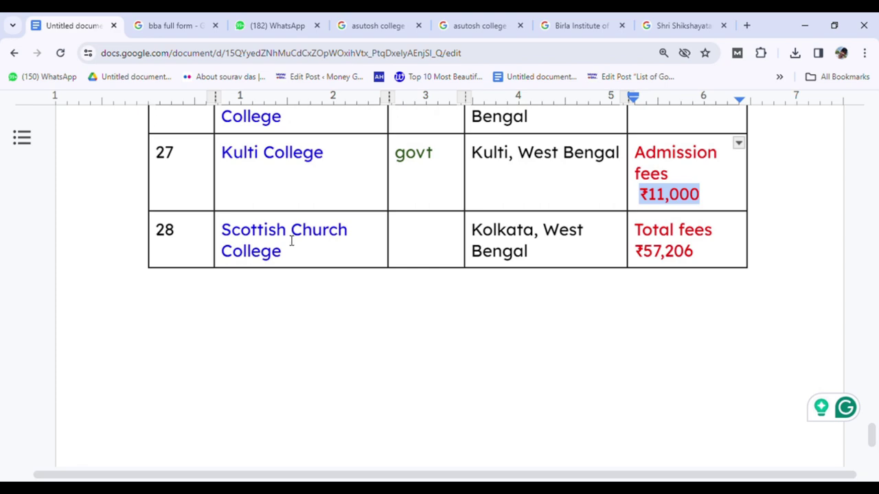
drag(232, 234, 349, 255)
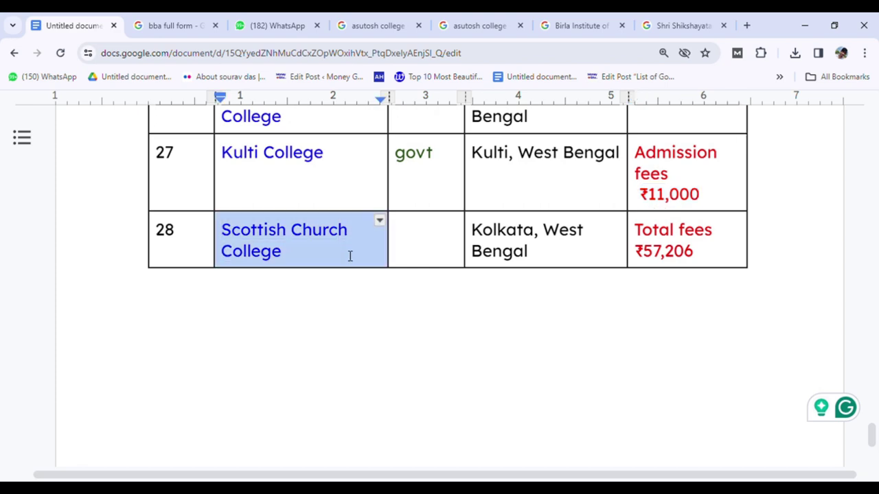
click(707, 257)
Look back over the college table, from its final row up to the earlier entries
scroll(816, 265, up, 15)
scroll(816, 267, down, 5)
scroll(816, 267, down, 20)
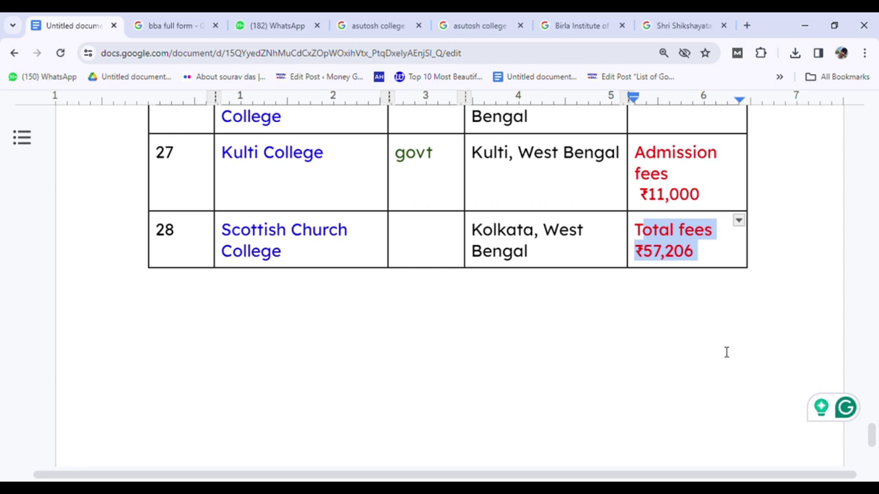
scroll(725, 351, up, 15)
scroll(725, 352, up, 10)
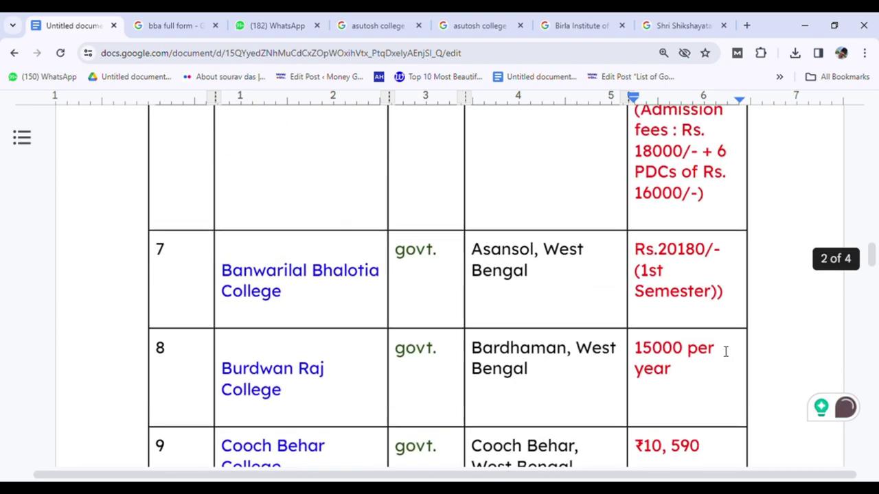